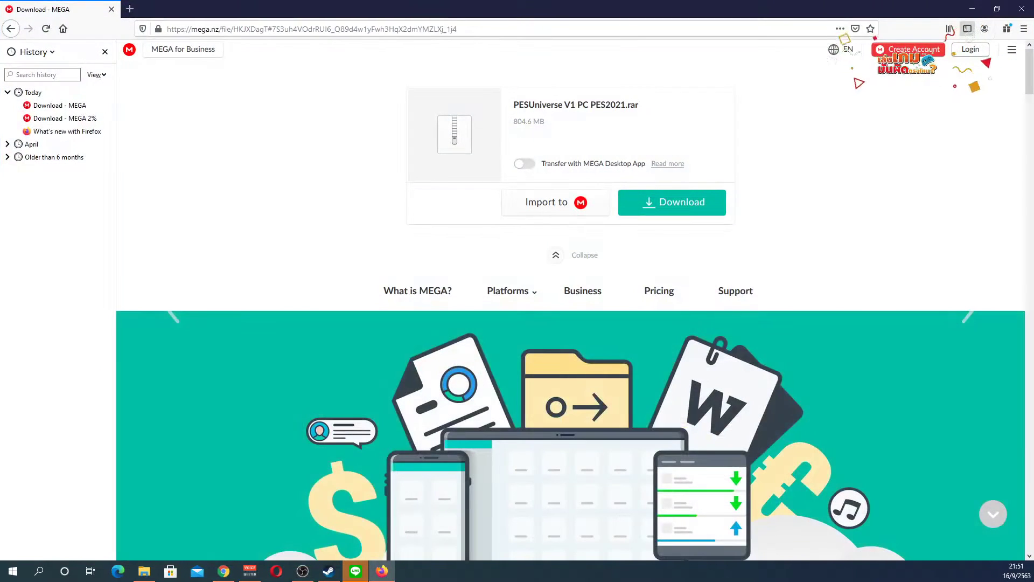
Start the MEGA download of PESUniverse V1 PC PES2021.rar, pause the transfer, and minimize the browser.
click(657, 203)
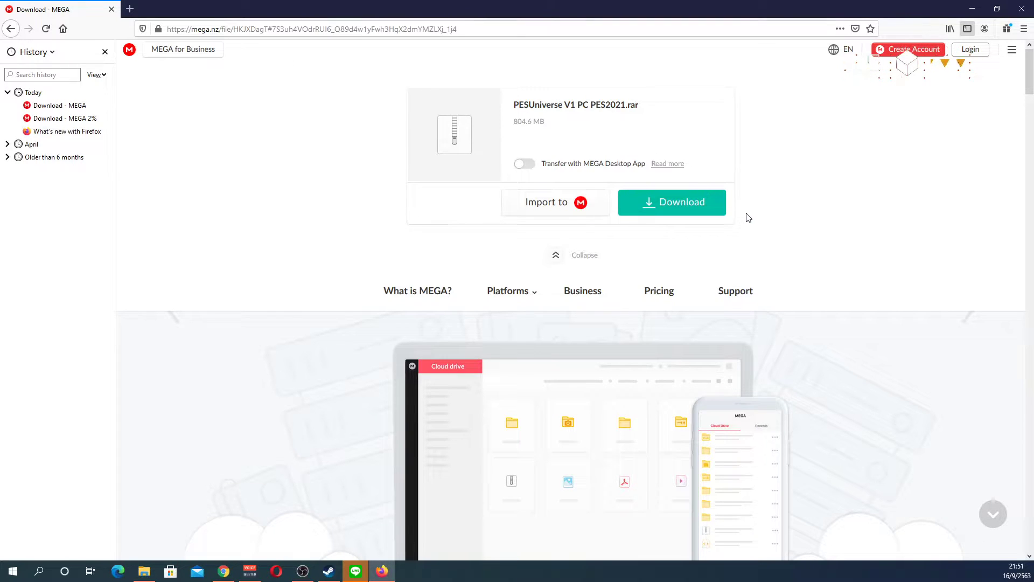
click(673, 215)
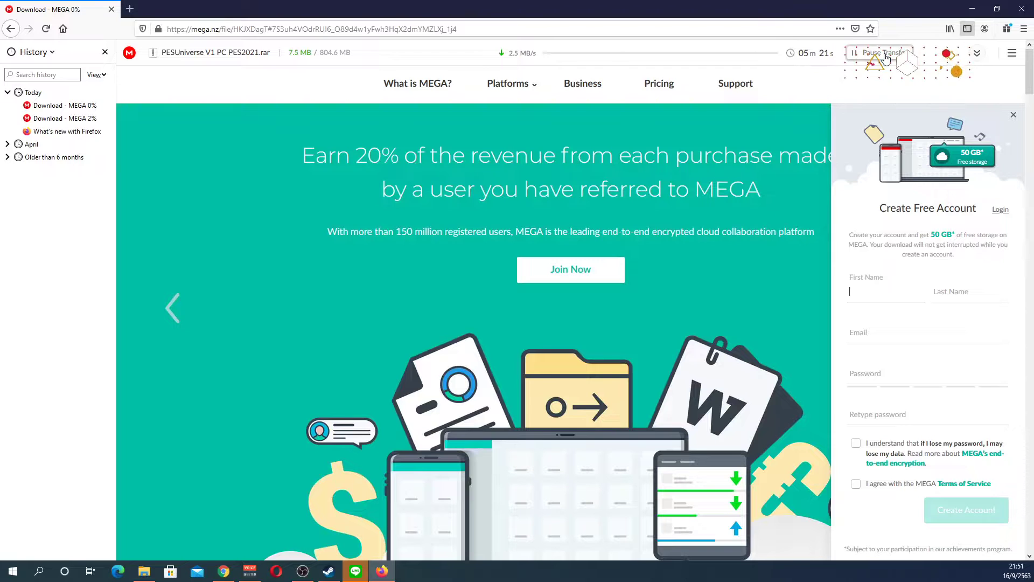
click(883, 53)
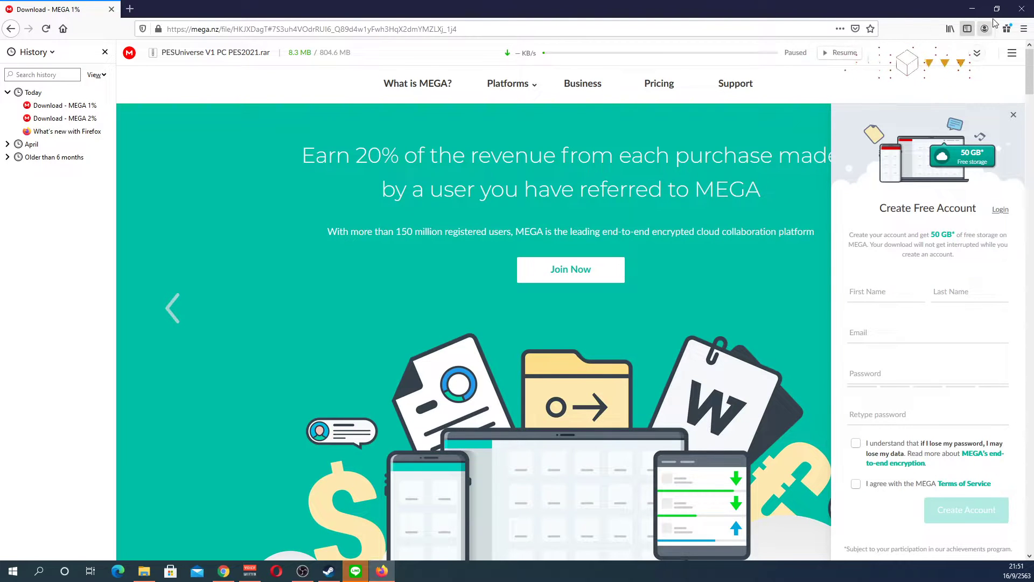
click(976, 9)
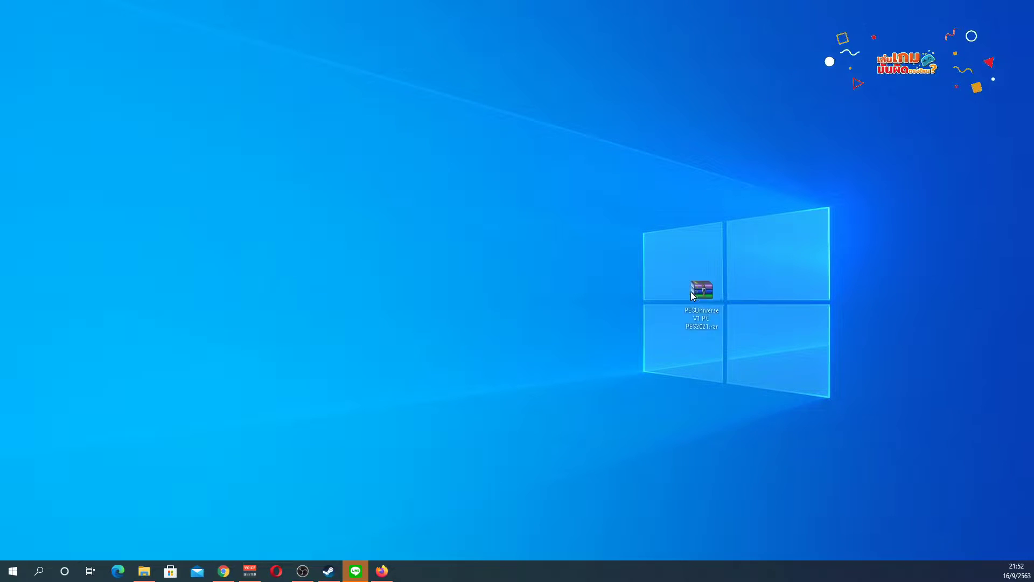
Open PESUniverse V1 PC PES2021.rar from the desktop in WinRAR, look through its file list, and close the archive.
drag(699, 297, 692, 295)
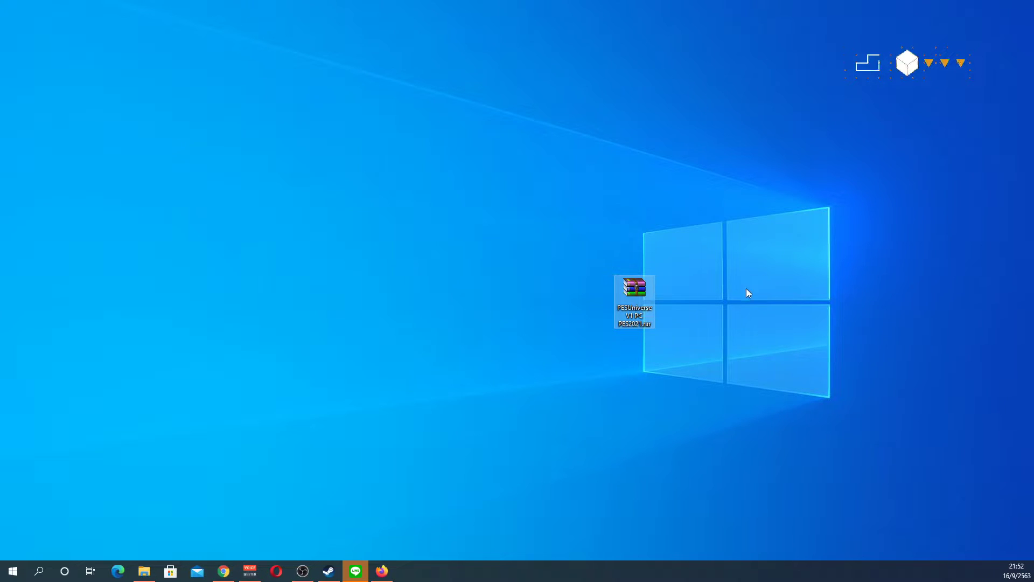
double_click(635, 289)
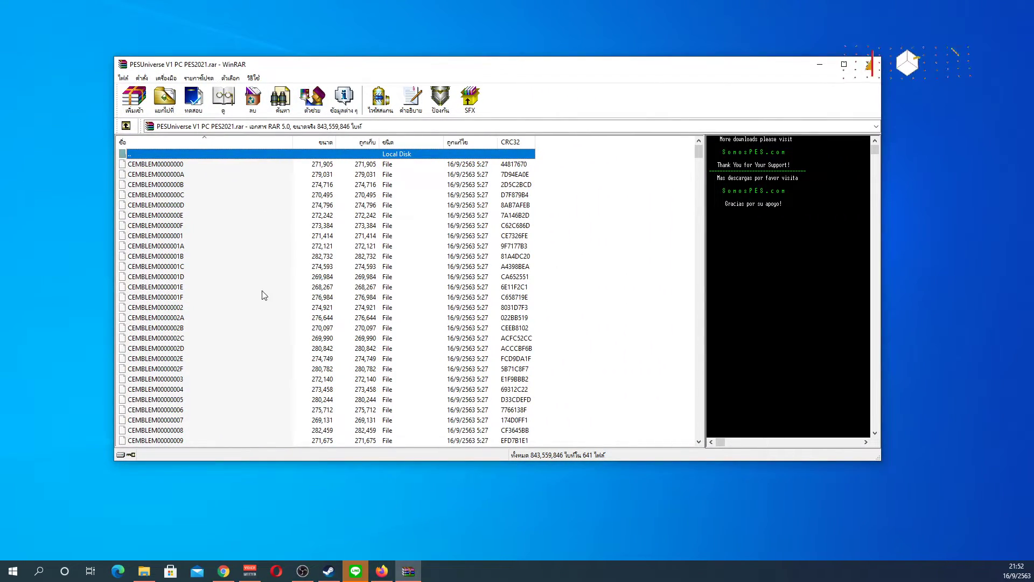
scroll(279, 321, down, 4)
mouse_move(697, 165)
mouse_down()
mouse_move(698, 443)
mouse_move(699, 162)
mouse_up()
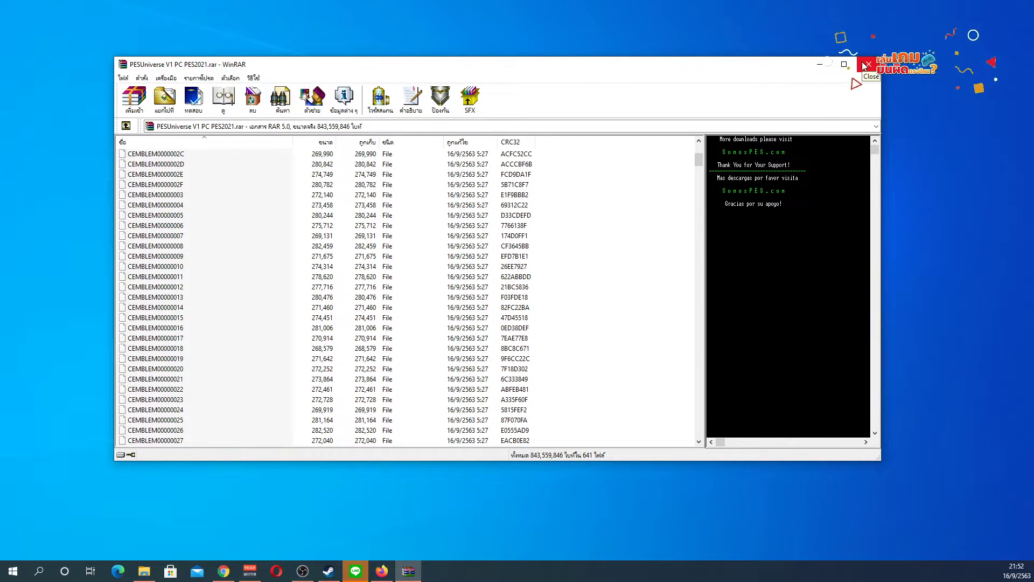
click(865, 65)
Extract the desktop archive PESUniverse V1 PC PES2021.rar into its own folder named PESUniverse V1 PC PES2021.
click(644, 290)
right_click(645, 289)
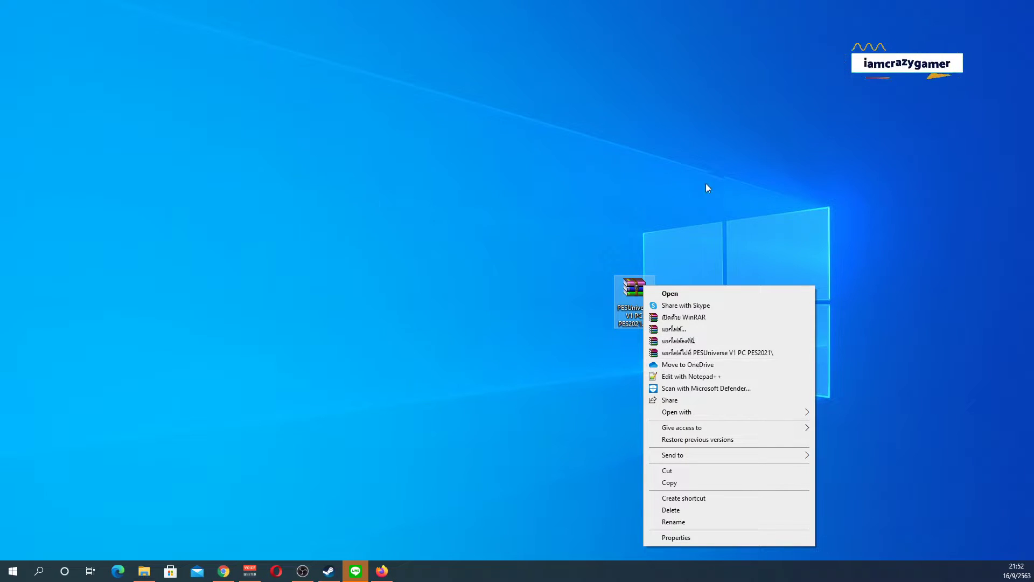
click(708, 353)
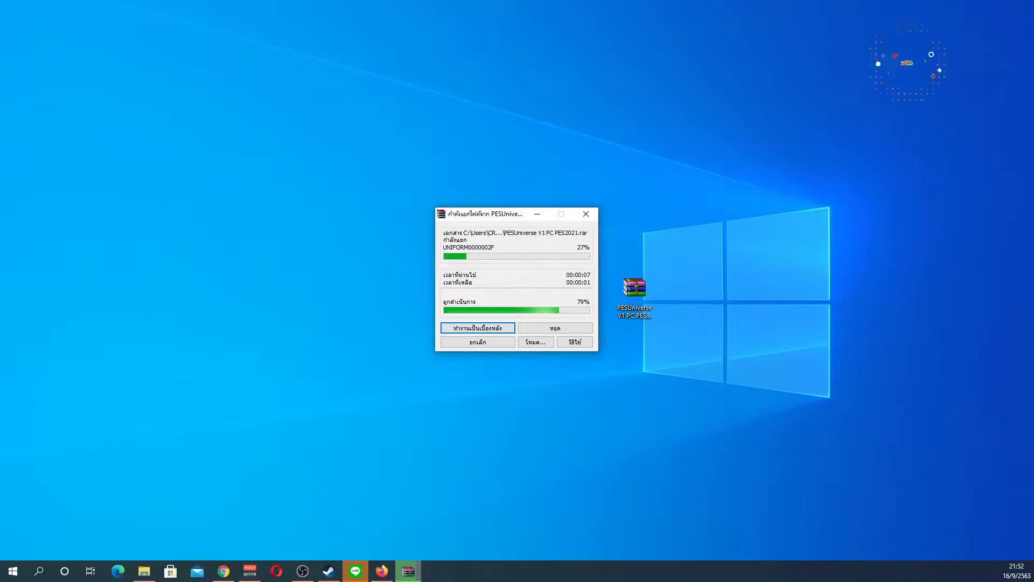
Switch to File Explorer and open the save folder in the numbered user folder under Documents, KONAMI, eFootball PES 2021 SEASON UPDATE.
key(alt+Tab)
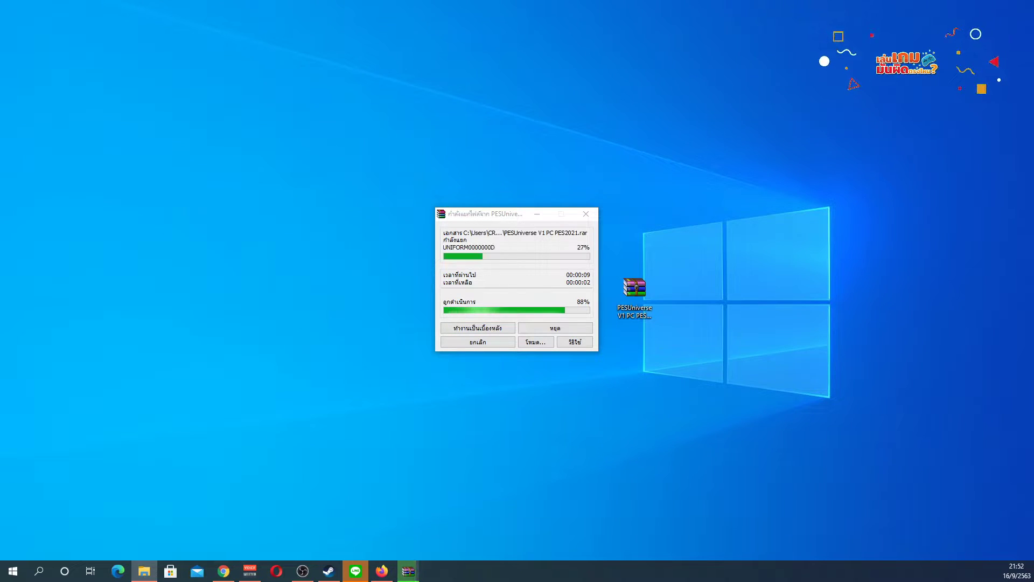
drag(503, 161, 334, 106)
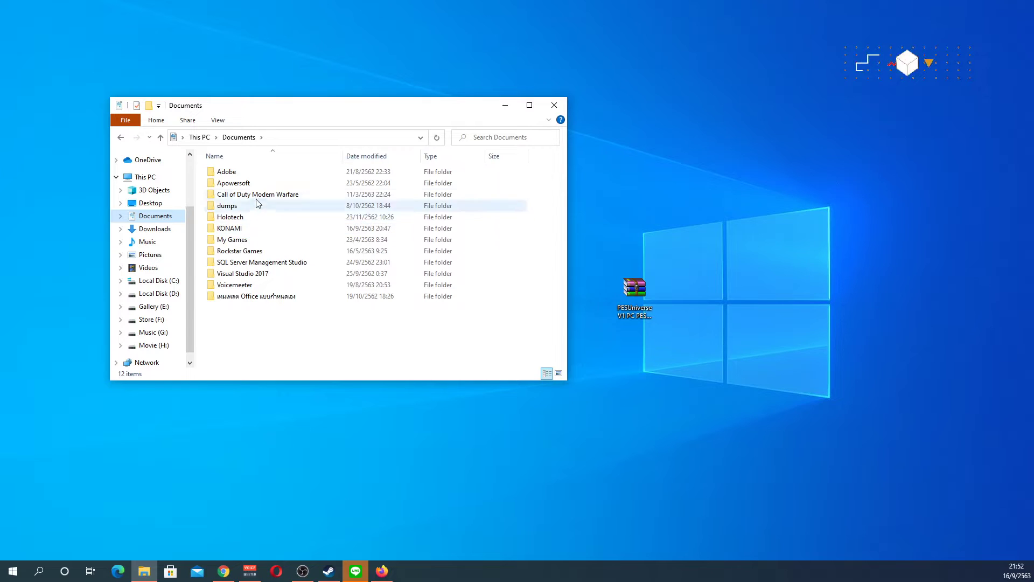
click(244, 229)
double_click(245, 232)
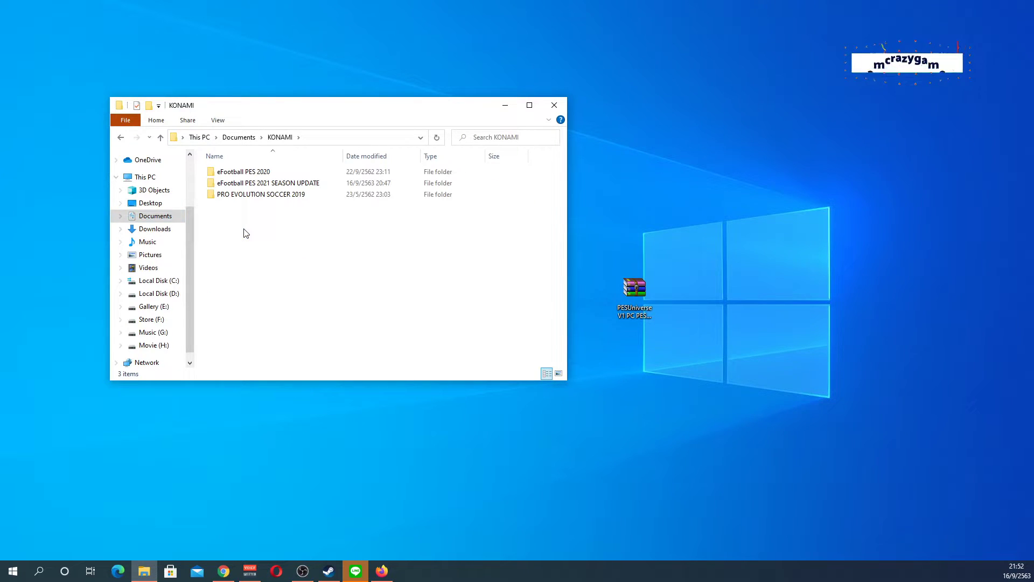
double_click(262, 186)
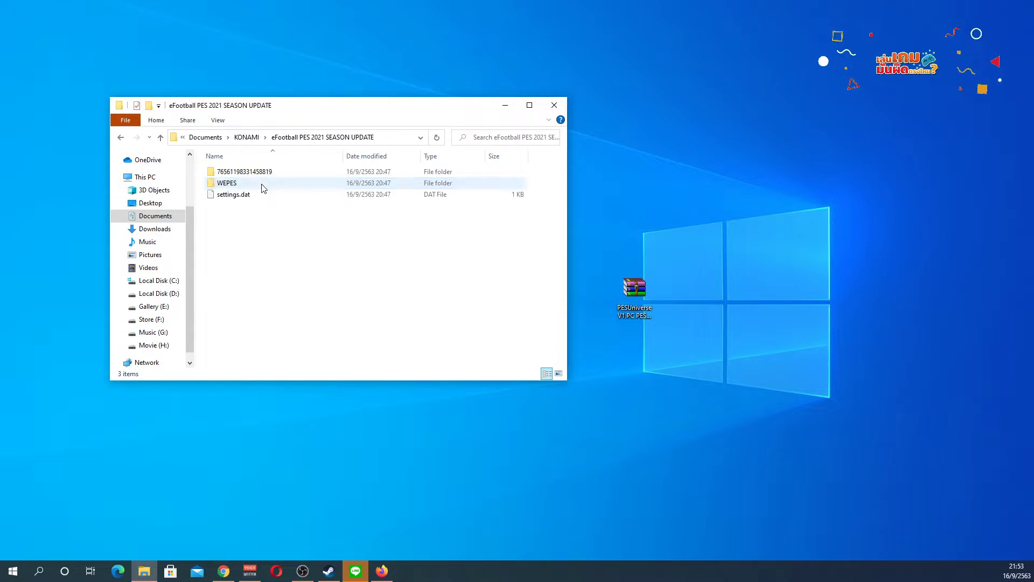
double_click(244, 173)
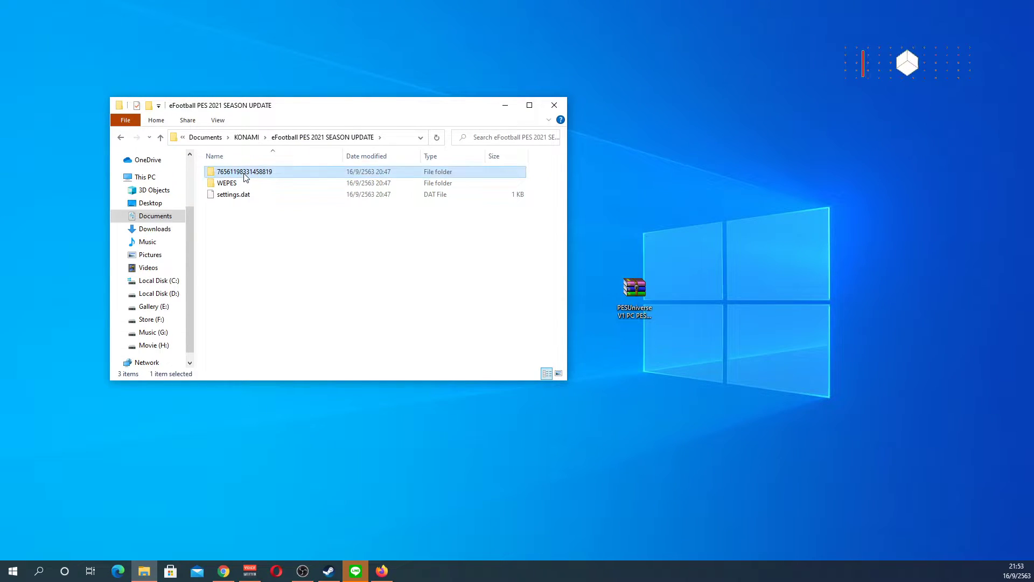
double_click(259, 171)
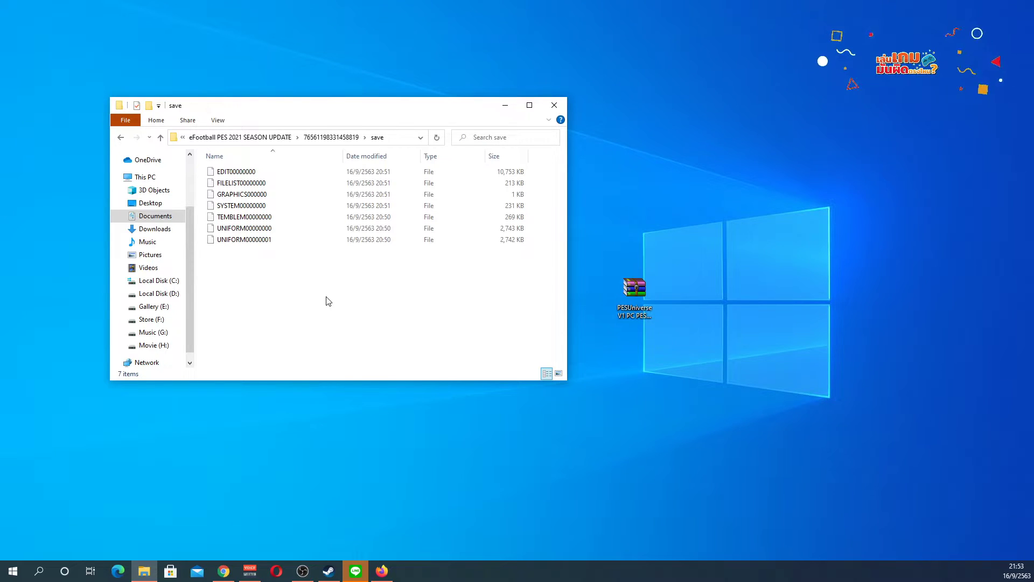
Delete all files in the save folder except GRAPHICS000000 and SYSTEM00000000.
key(ctrl+a)
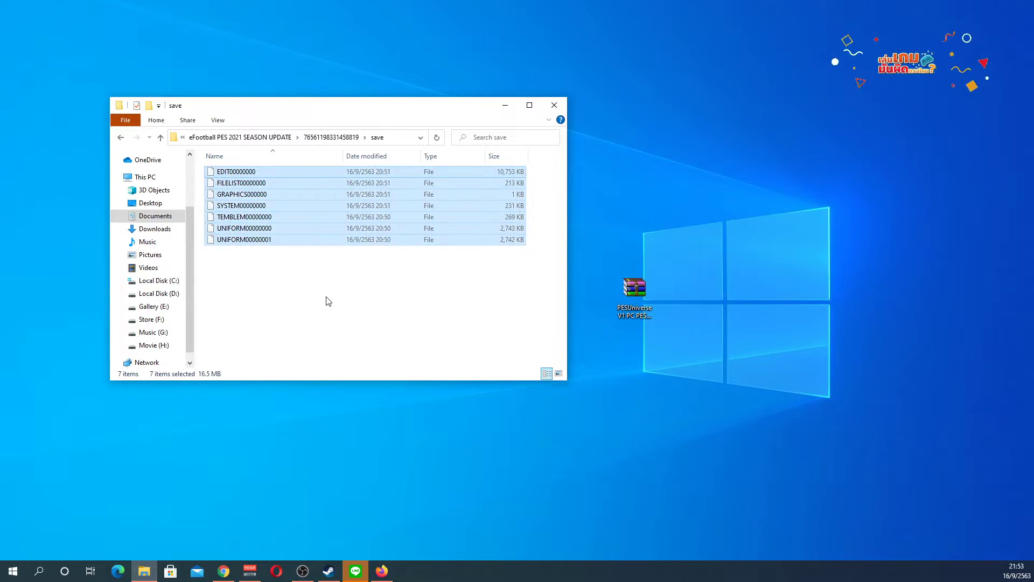
ctrl+click(242, 205)
ctrl+click(242, 194)
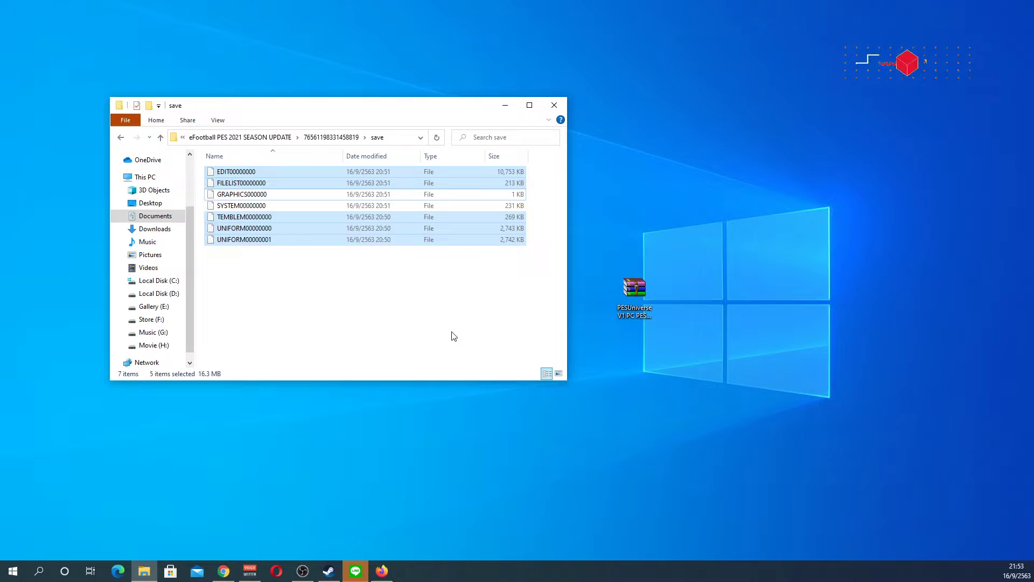
key(Delete)
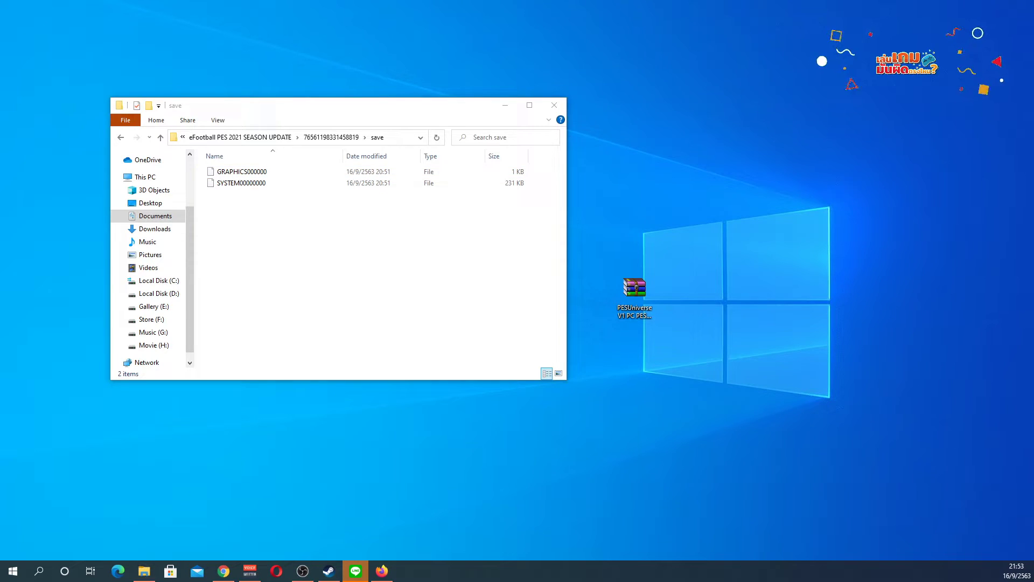
Copy all files from the extracted PESUniverse V1 PC PES2021 folder on the desktop into the game's save folder.
double_click(683, 238)
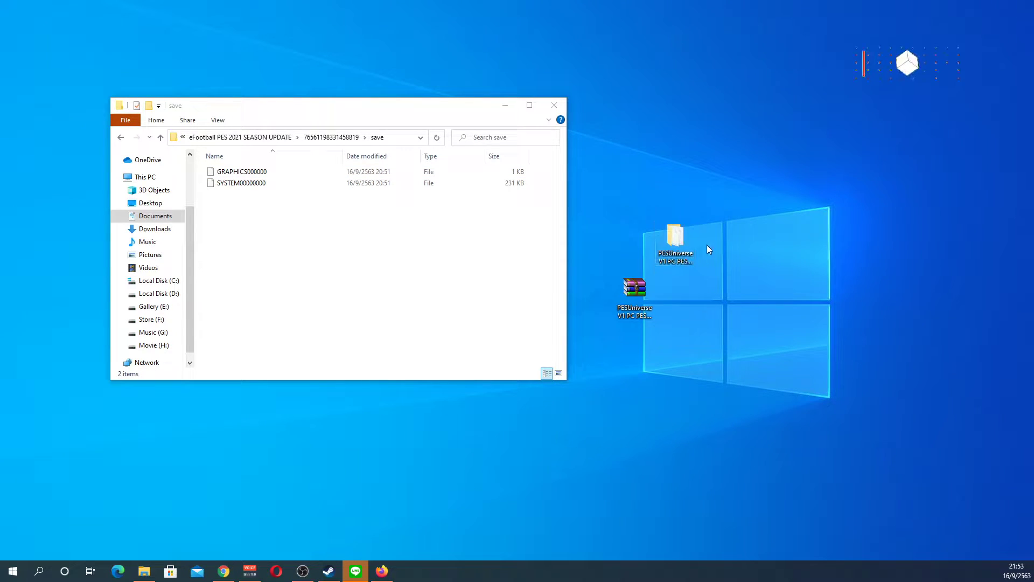
drag(331, 123, 748, 115)
click(766, 212)
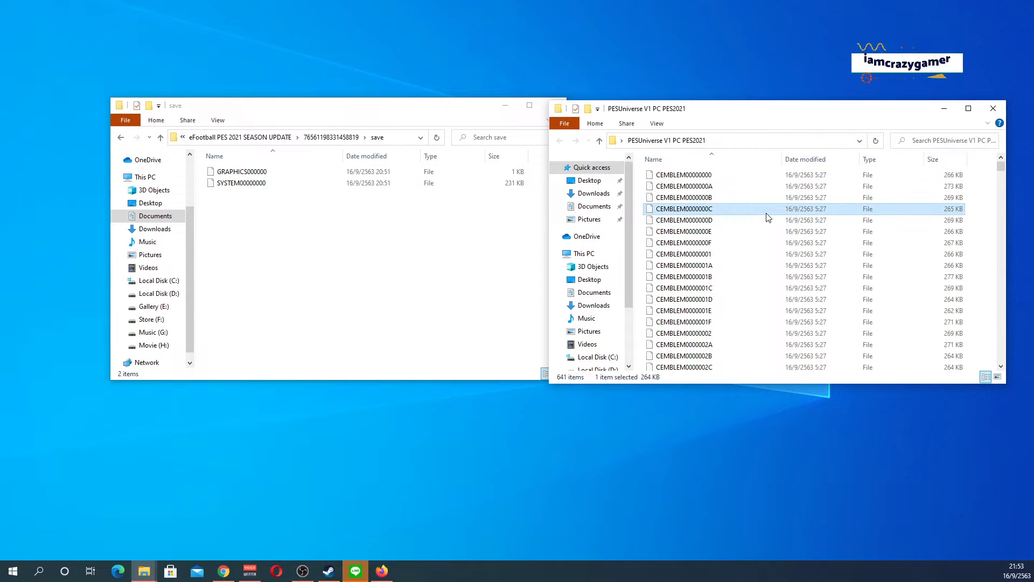
key(ctrl+a)
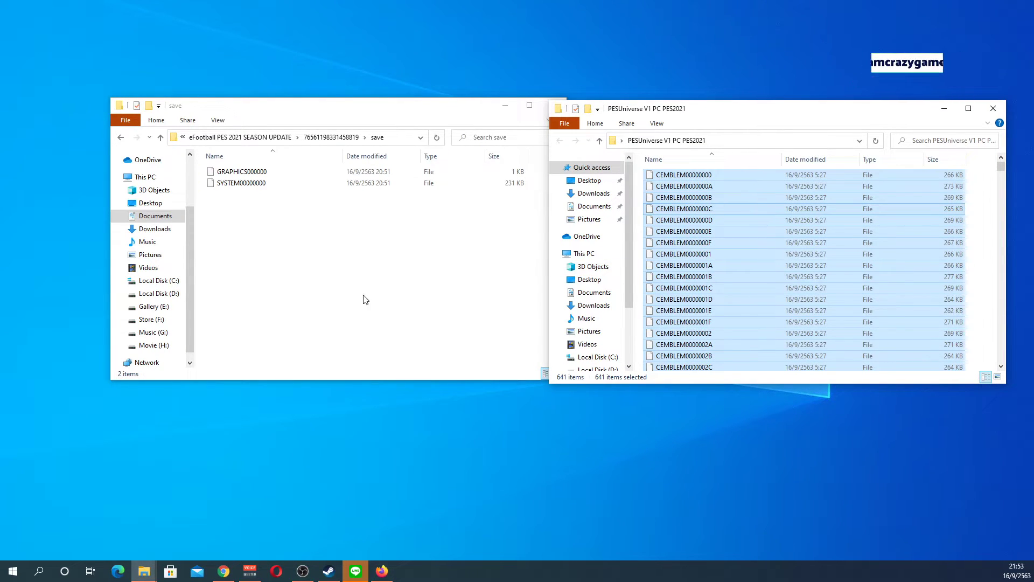
right_click(336, 269)
click(354, 347)
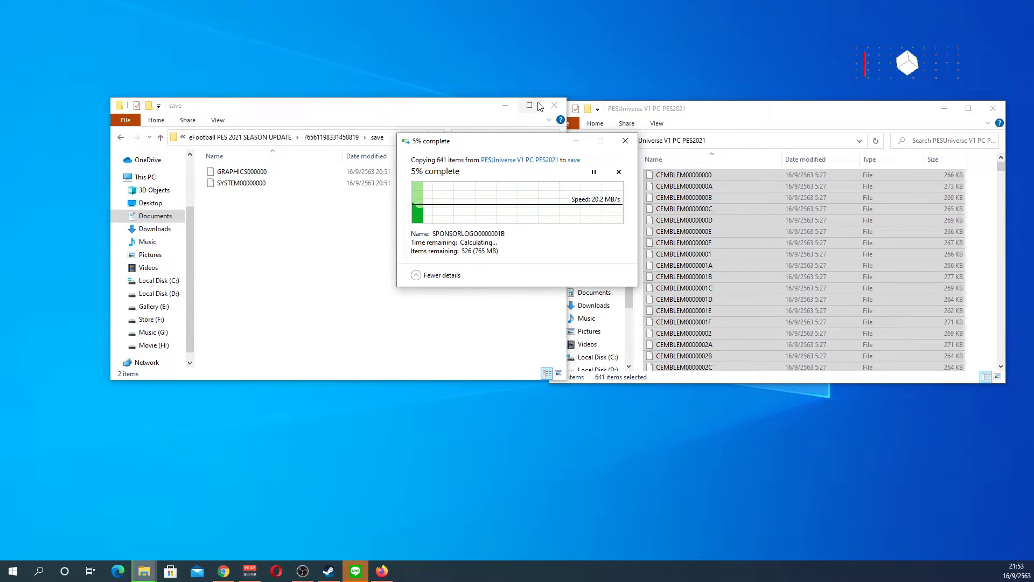
drag(511, 143, 390, 217)
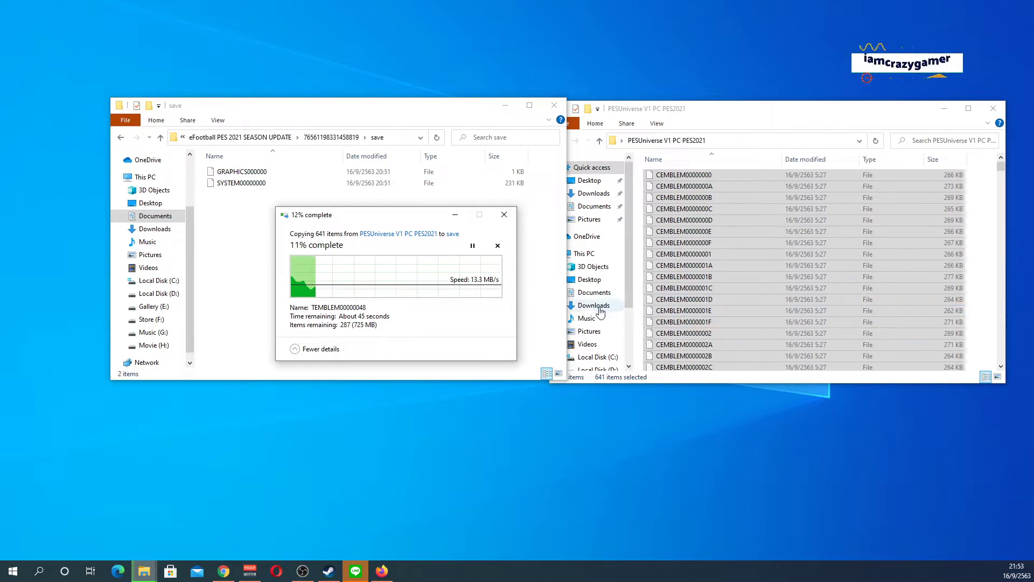
drag(383, 219, 333, 216)
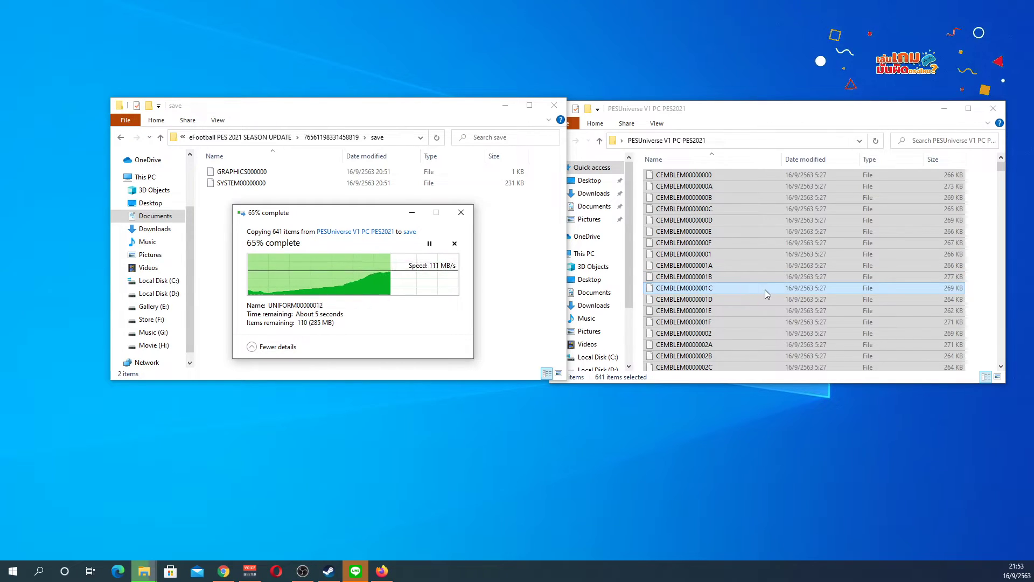